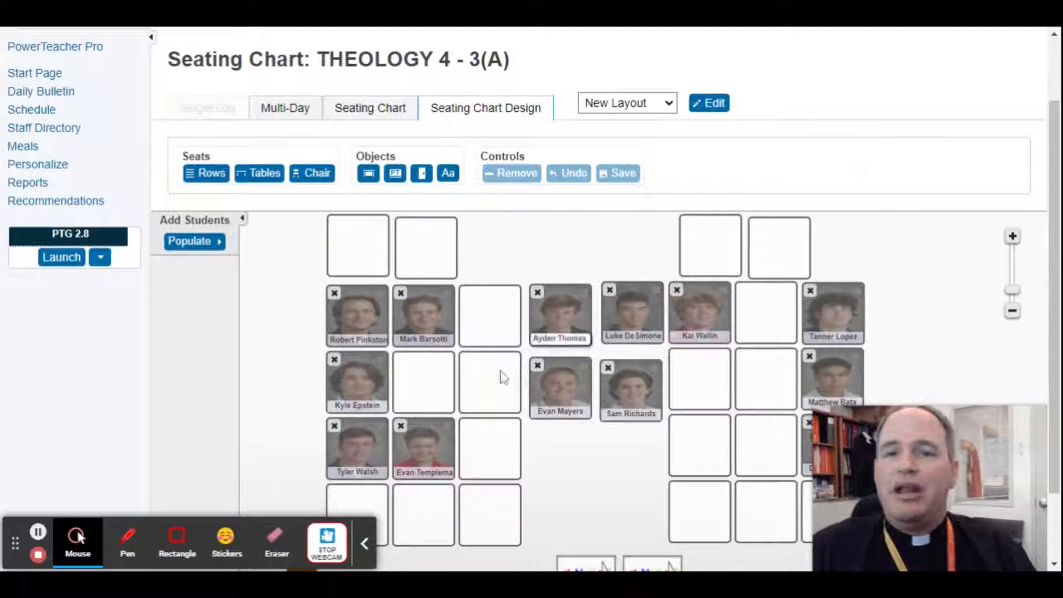
pyautogui.click(178, 538)
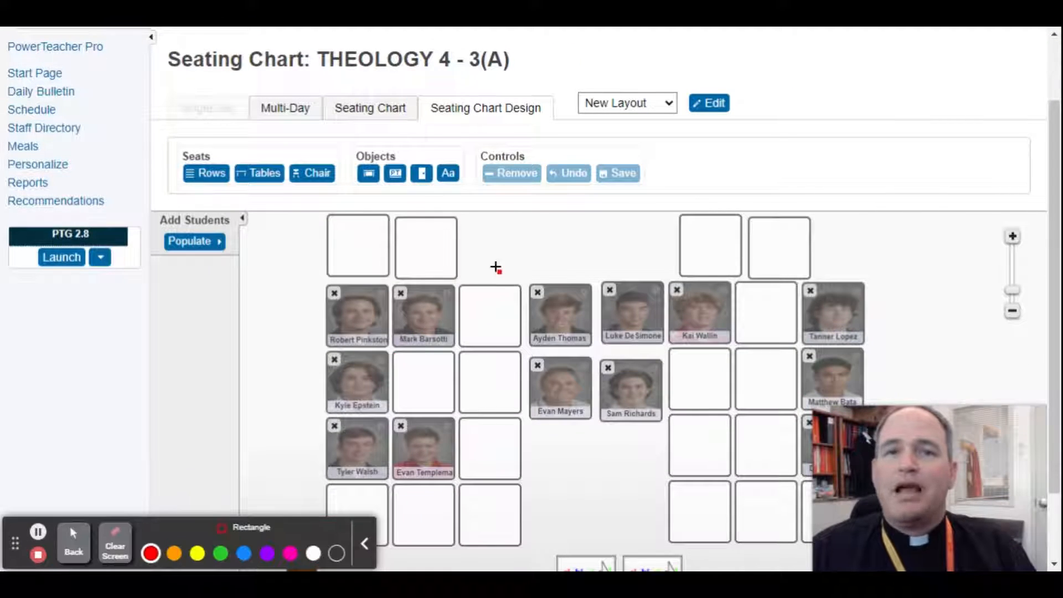
pyautogui.moveTo(557, 90)
pyautogui.mouseDown()
pyautogui.moveTo(655, 134)
pyautogui.moveTo(690, 123)
pyautogui.mouseUp()
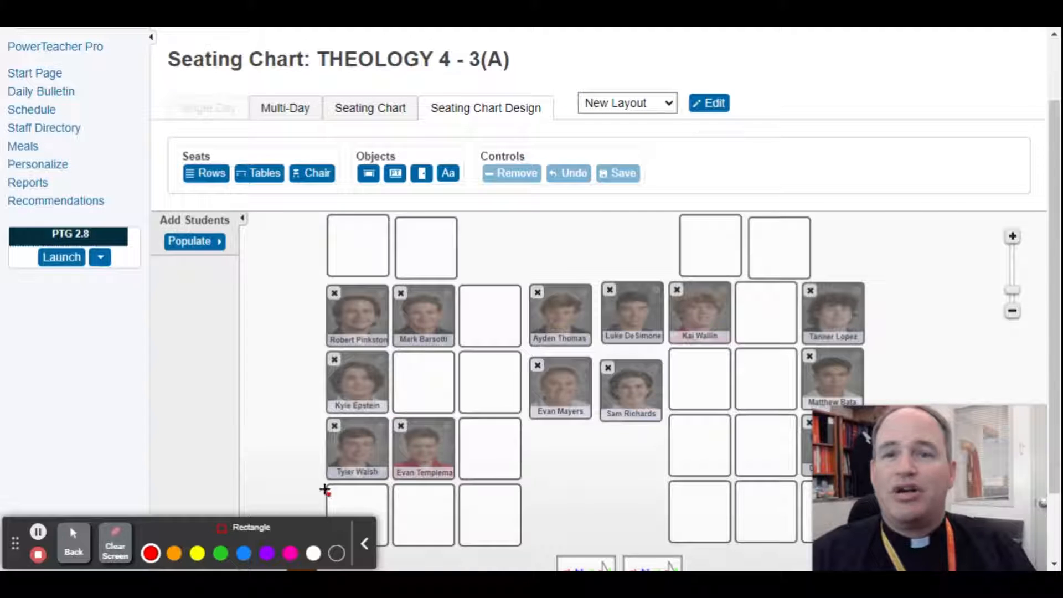
pyautogui.click(72, 554)
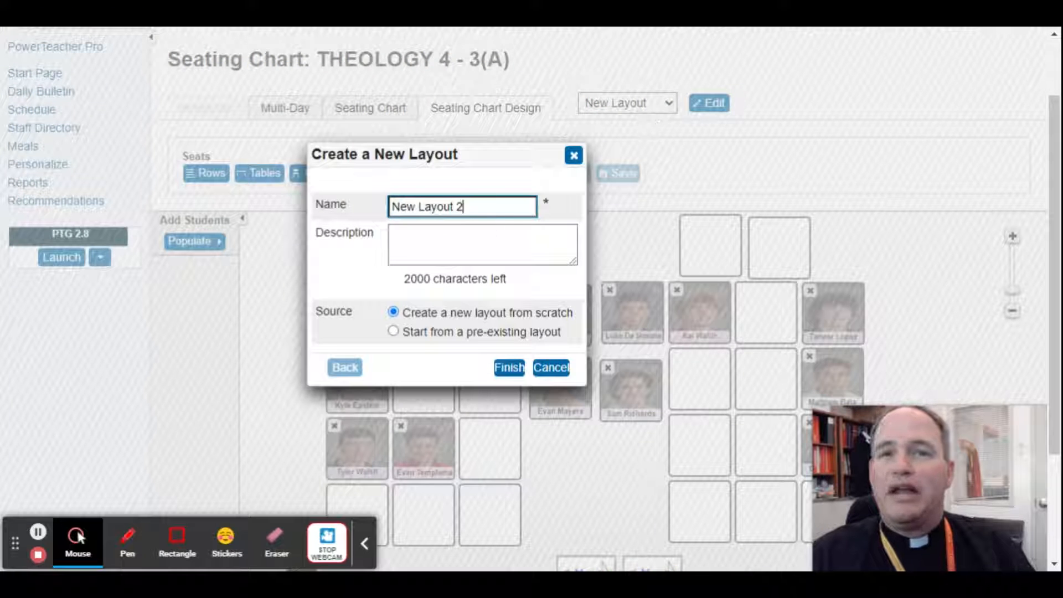
# Name the new layout "Sept 14", describe it as "Class fishbowl", and choose to start from a pre-existing layout
pyautogui.tripleClick(404, 205)
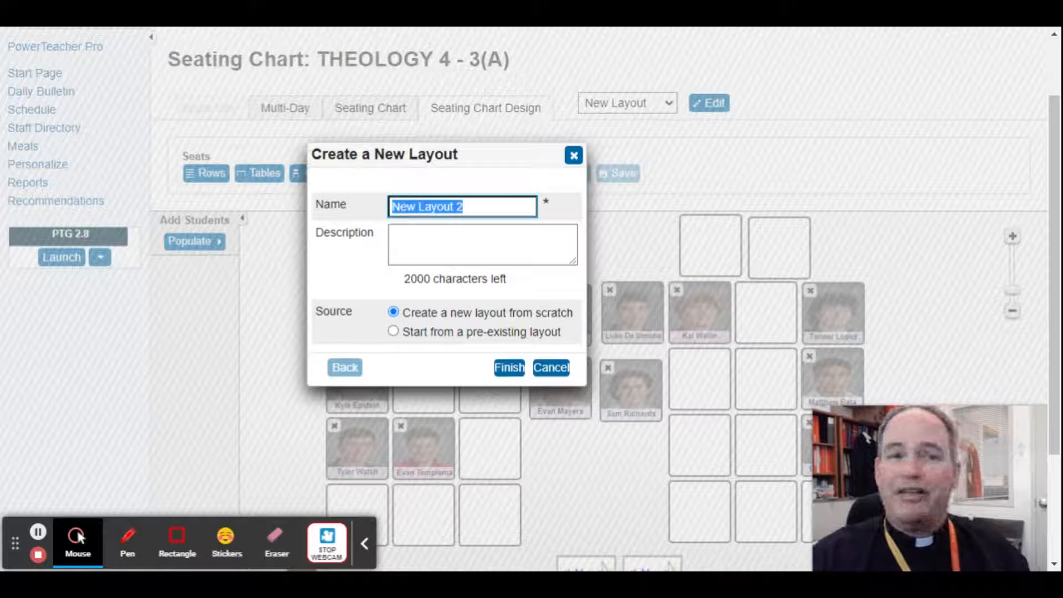
pyautogui.write('Sept 14')
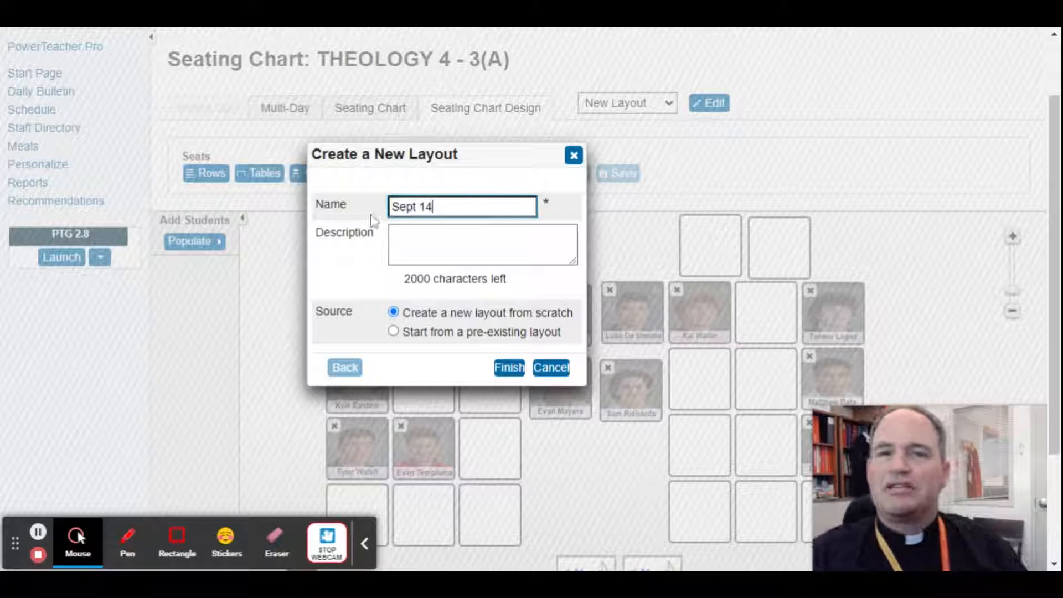
pyautogui.press('Tab')
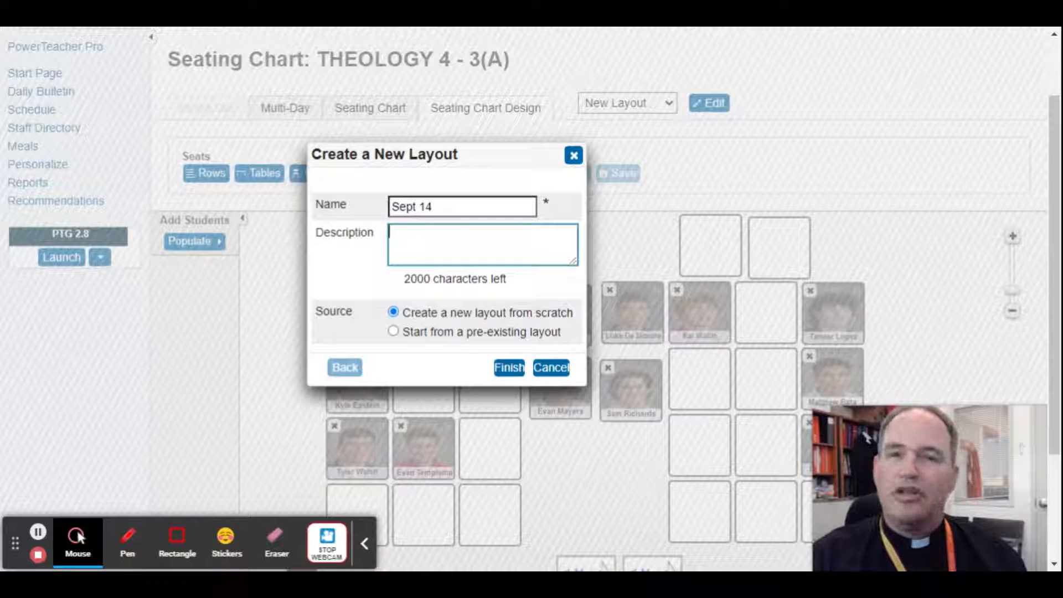
pyautogui.write('Class ')
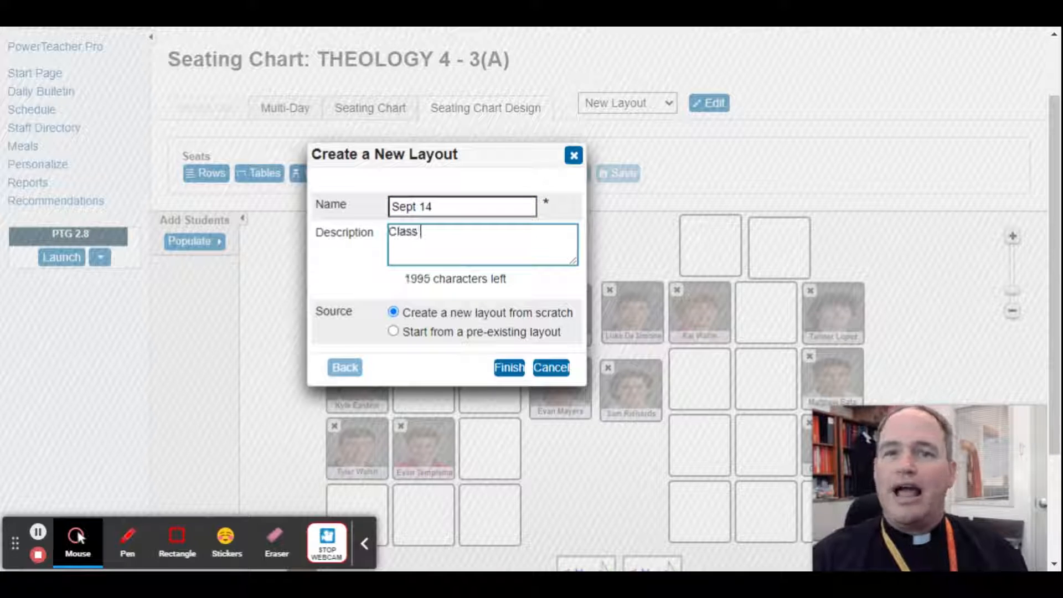
pyautogui.write('fishbowl')
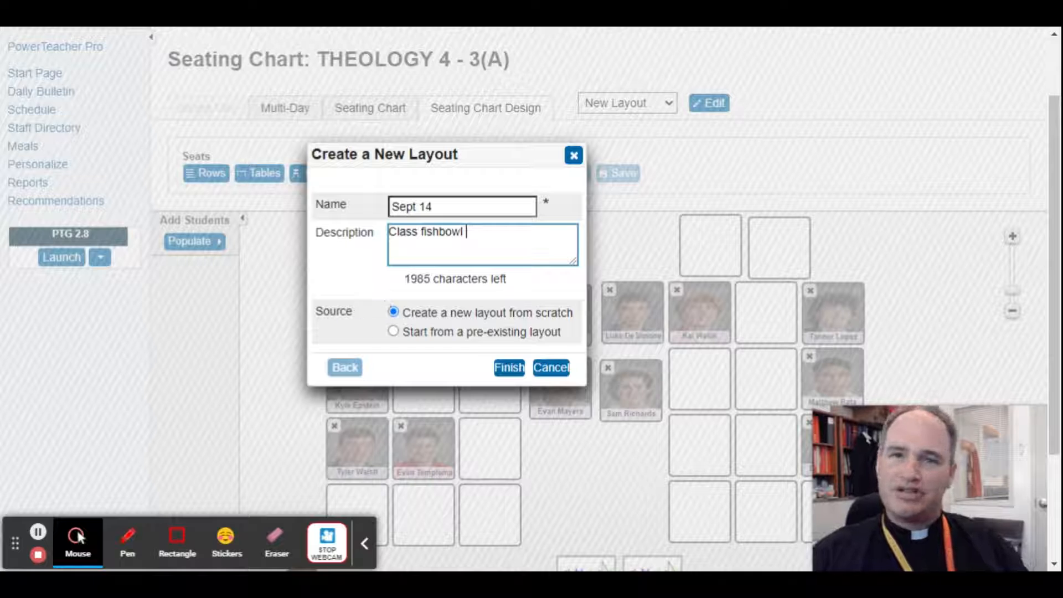
pyautogui.click(394, 331)
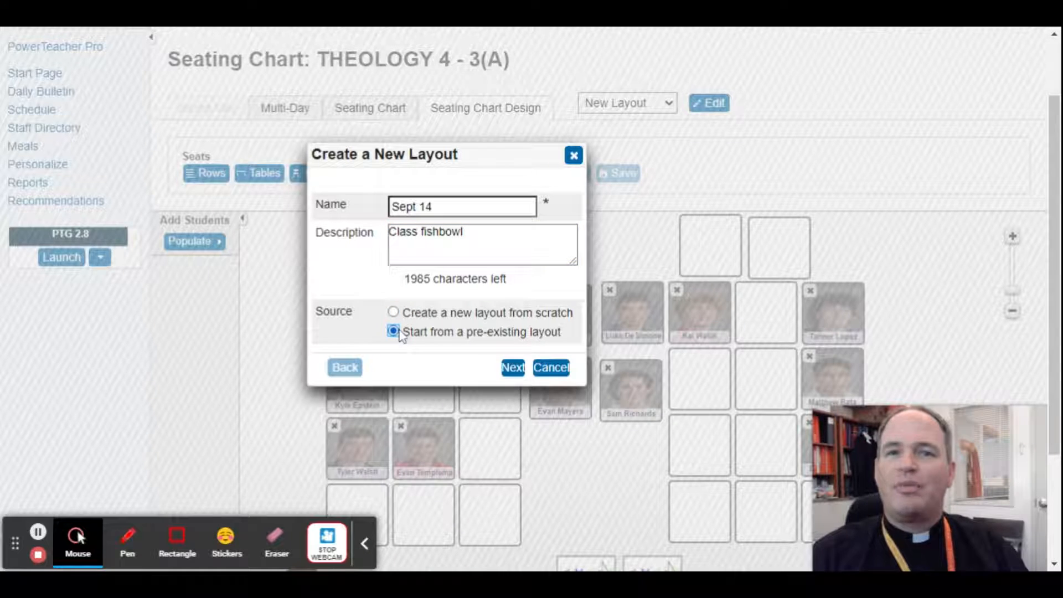
pyautogui.click(514, 367)
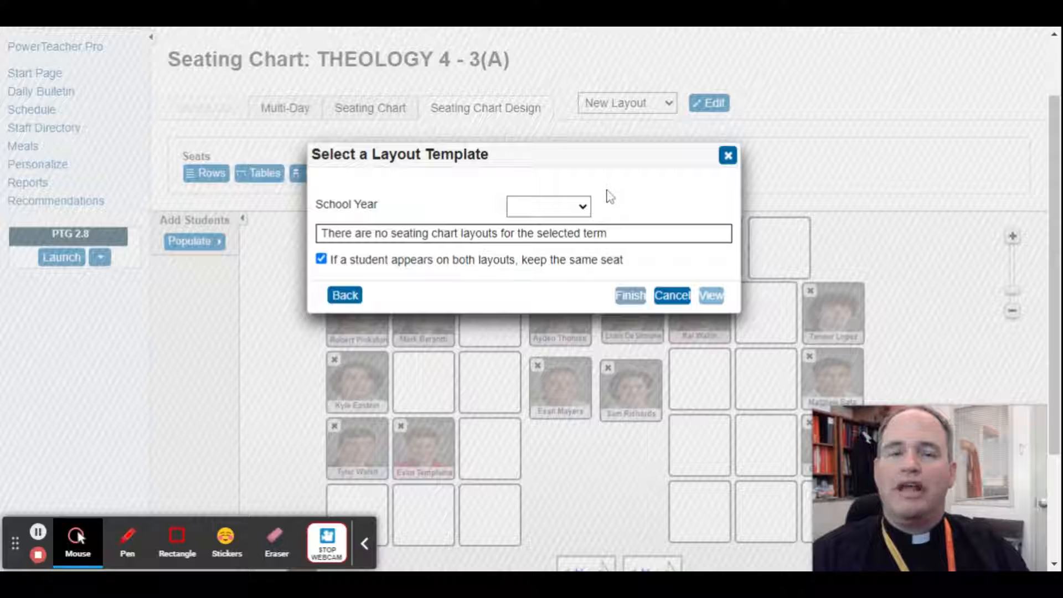
# Create the layout from the Semester 1 3(A) THEOLOGY 4 "New Layout" template without keeping students in the same seats
pyautogui.click(583, 206)
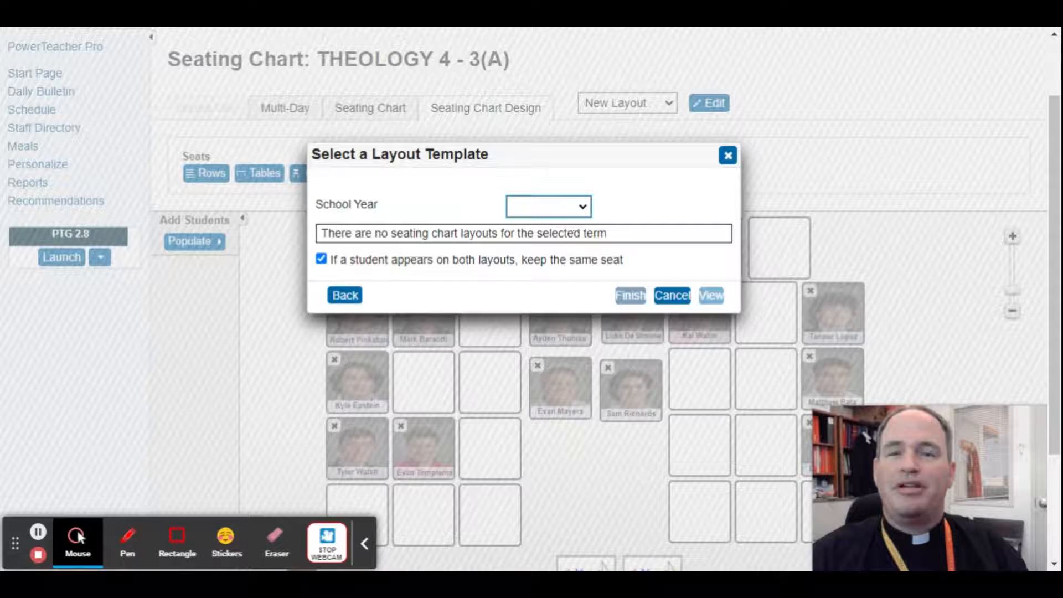
pyautogui.click(542, 239)
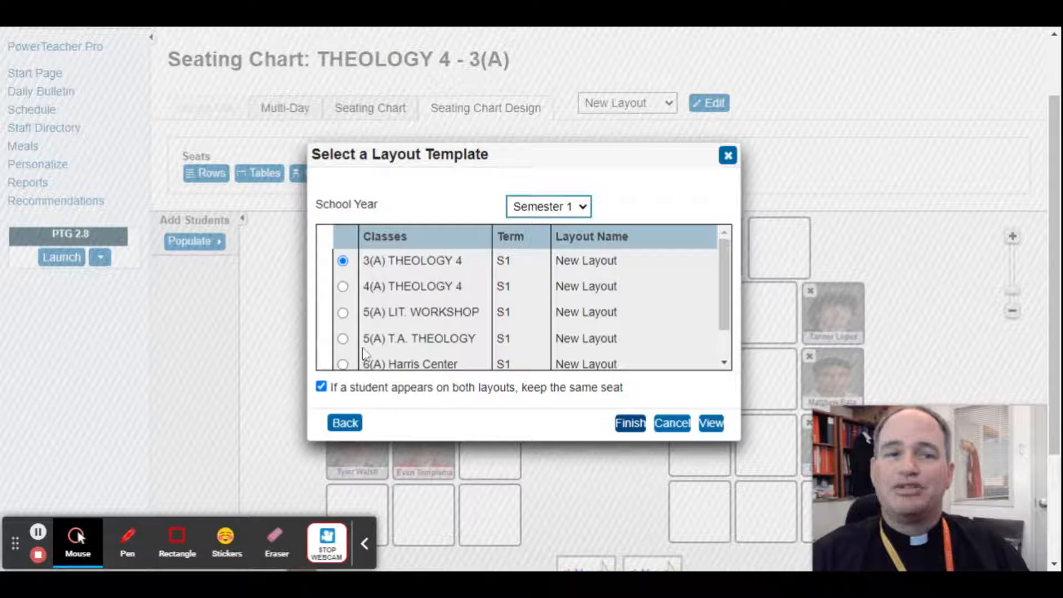
pyautogui.click(321, 388)
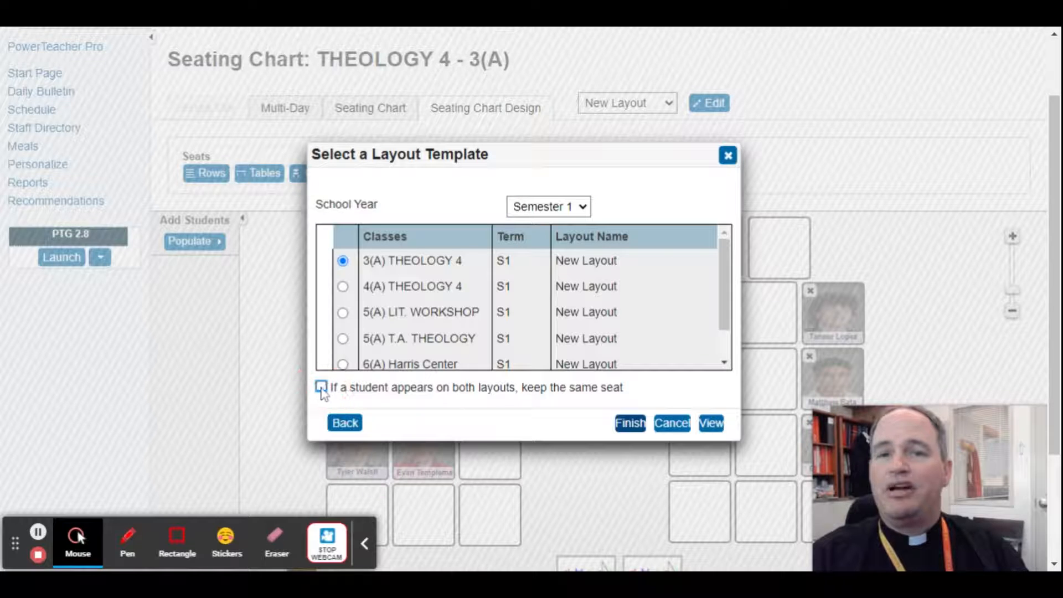
pyautogui.click(639, 429)
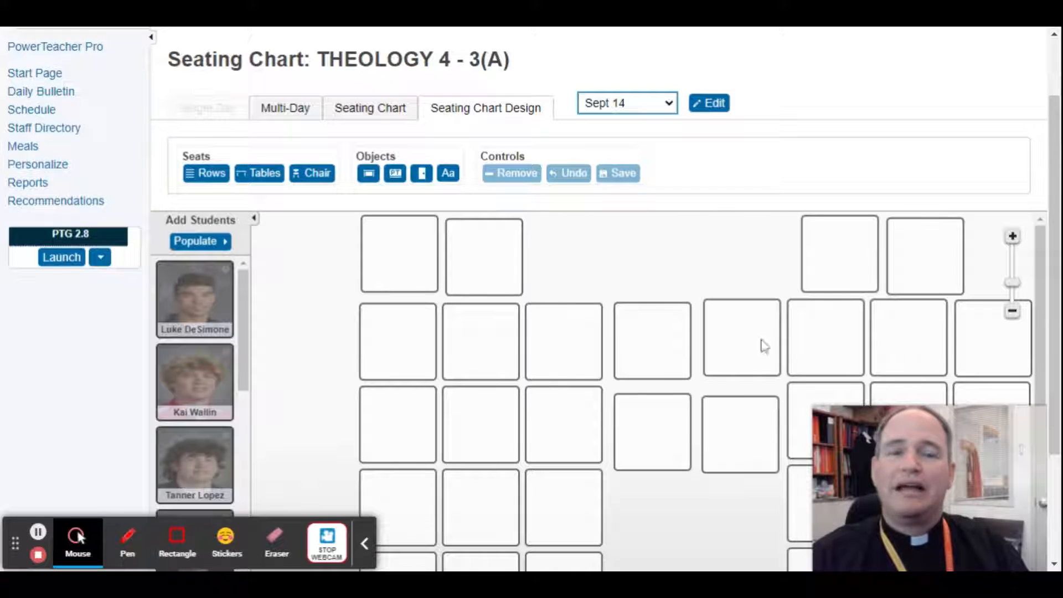
# Seat four students in seats 1, 2, 3 and 5 of the second row and two in the first seats of the third row
pyautogui.scroll(-2, 758, 370)
pyautogui.scroll(2, 757, 366)
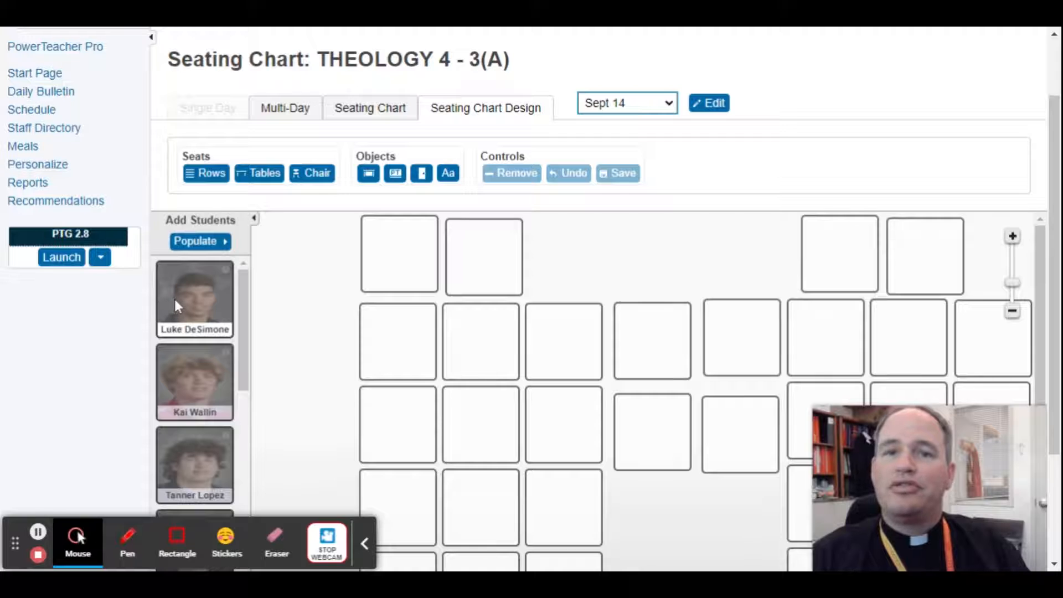
pyautogui.moveTo(174, 299); pyautogui.dragTo(402, 338)
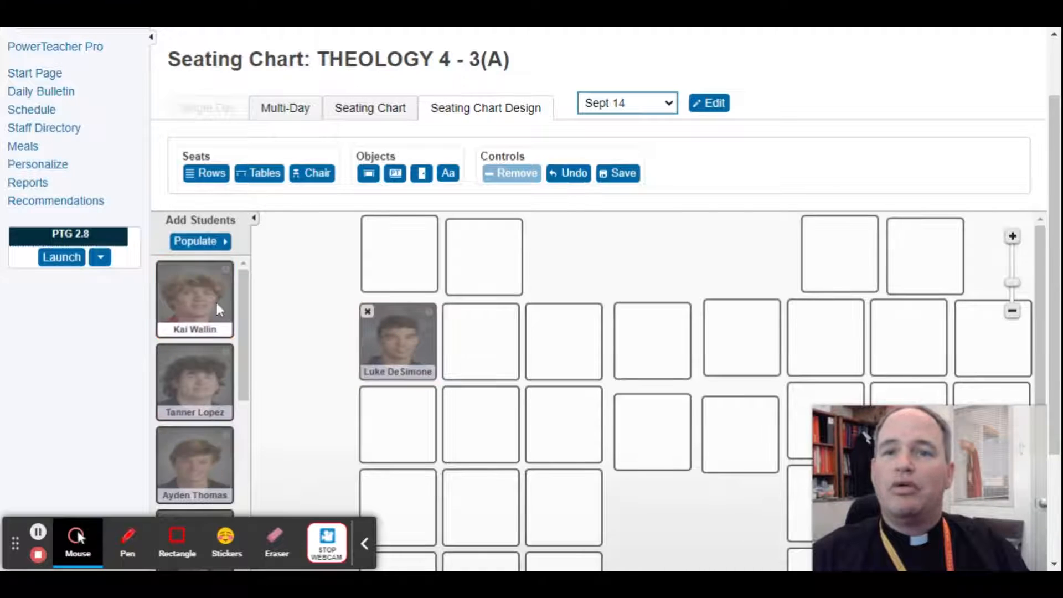
pyautogui.moveTo(195, 313); pyautogui.dragTo(492, 349)
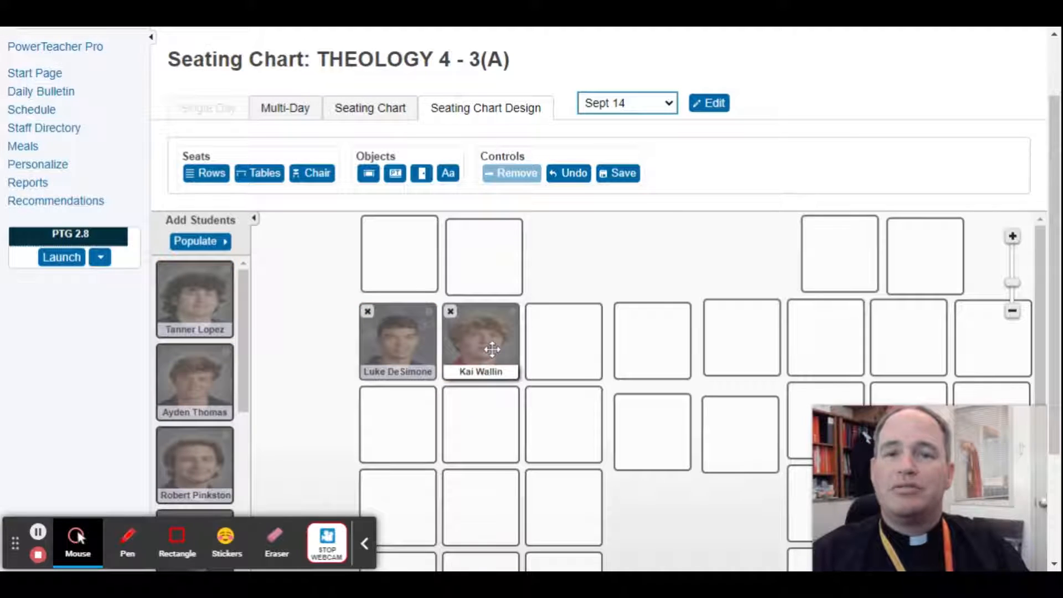
pyautogui.moveTo(191, 304); pyautogui.dragTo(750, 327)
pyautogui.moveTo(191, 318); pyautogui.dragTo(382, 427)
pyautogui.moveTo(186, 360); pyautogui.dragTo(471, 411)
pyautogui.moveTo(191, 371); pyautogui.dragTo(563, 337)
pyautogui.scroll(-2, 572, 339)
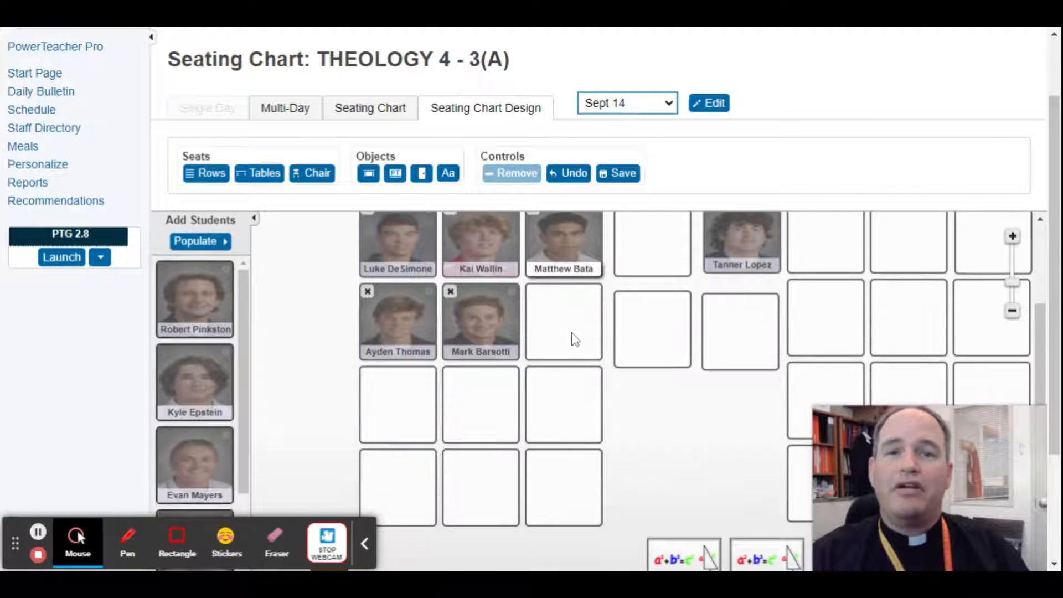
pyautogui.scroll(1, 571, 339)
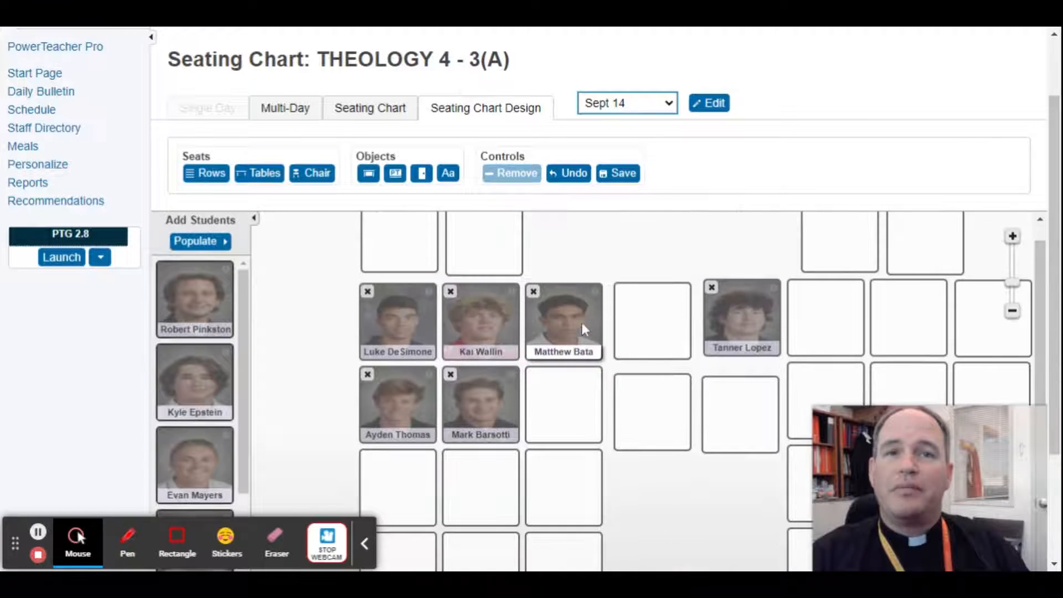
# Start another new layout without saving the seat assignments
pyautogui.click(676, 102)
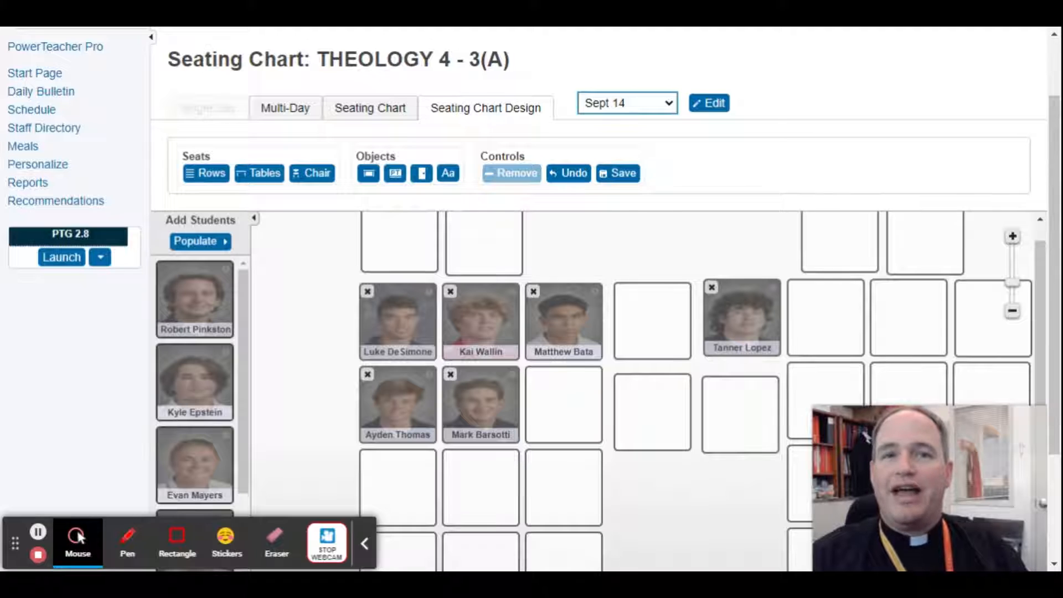
pyautogui.click(655, 127)
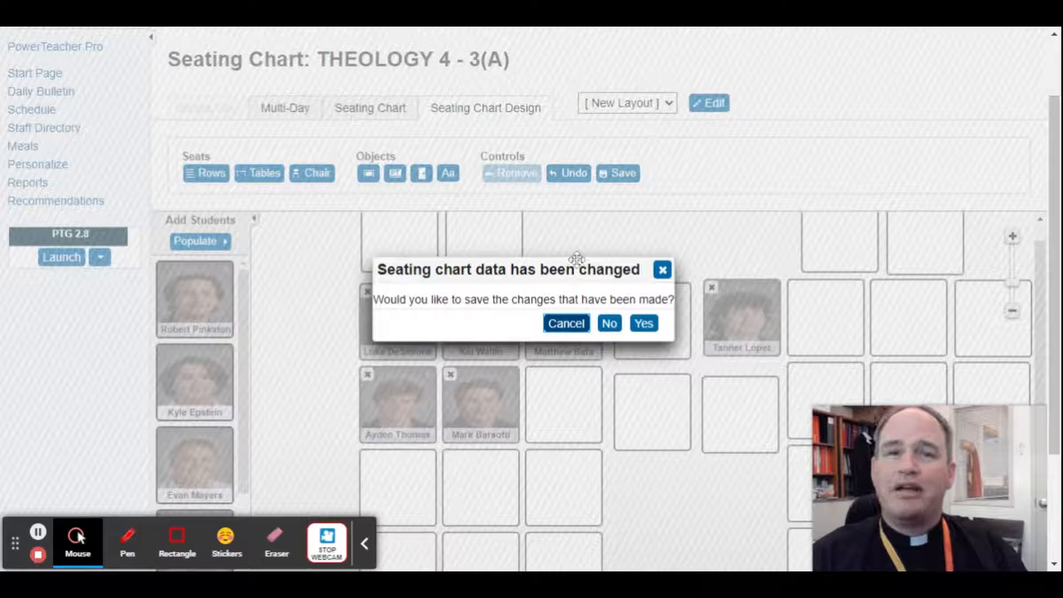
pyautogui.click(611, 323)
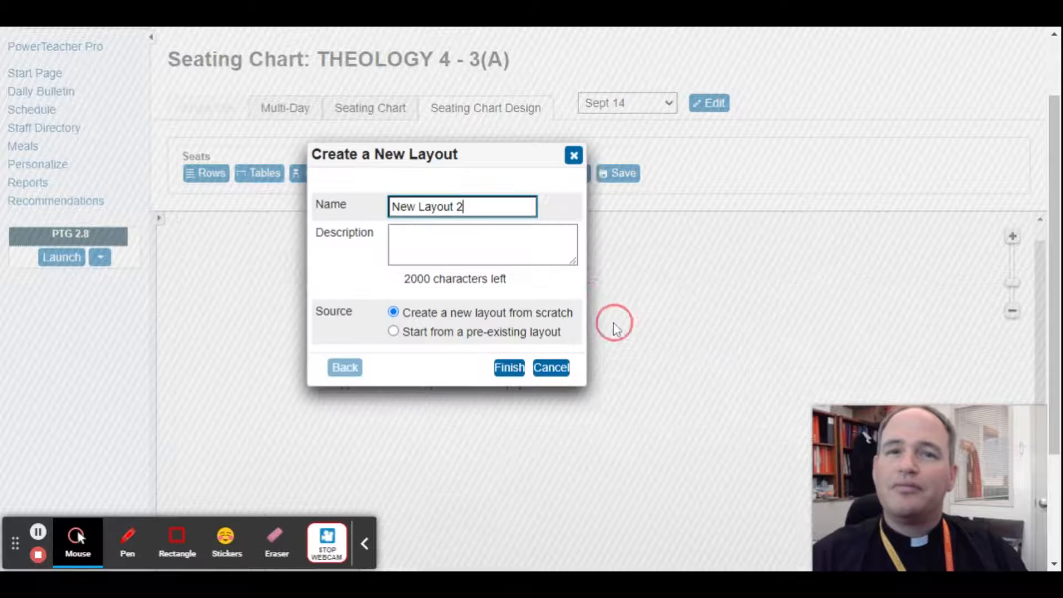
# Create a layout named "Sept 14" from the Semester 1 3(A) THEOLOGY 4 "New Layout", keeping students in the same seats
pyautogui.moveTo(476, 202); pyautogui.dragTo(357, 206)
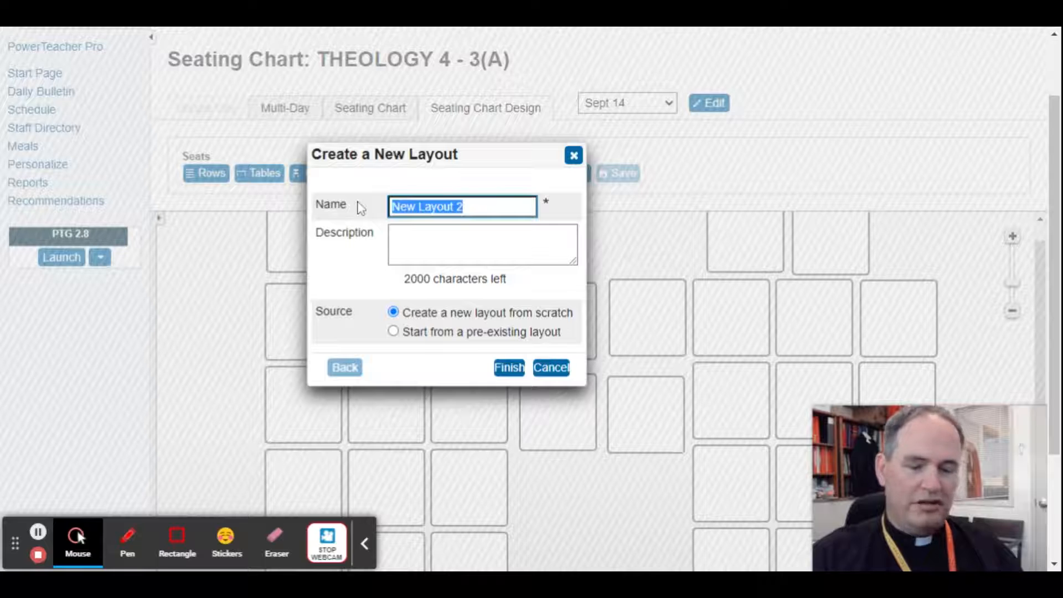
pyautogui.write('Sept 14')
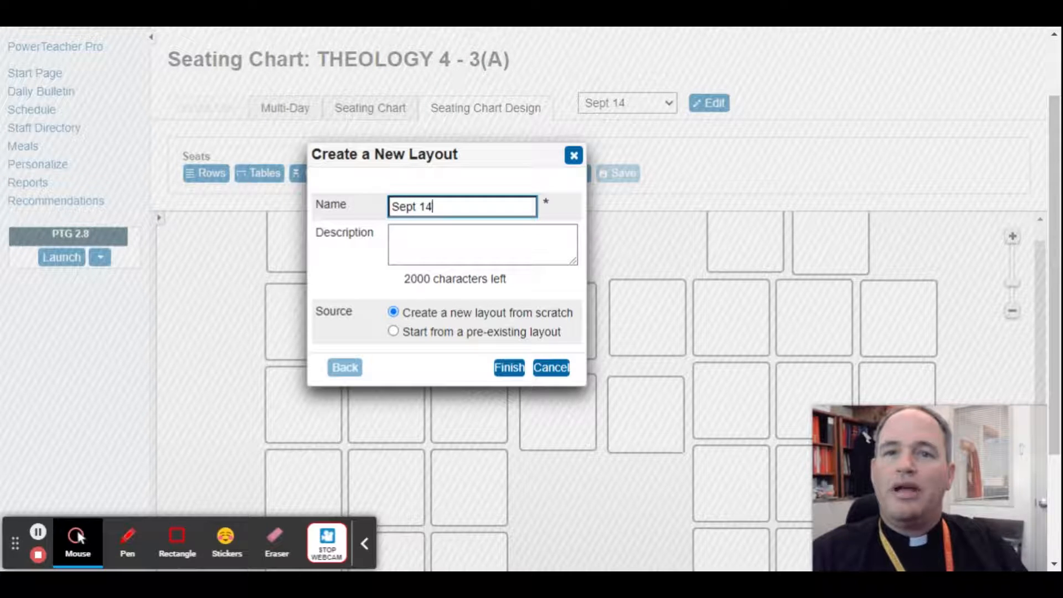
pyautogui.click(426, 249)
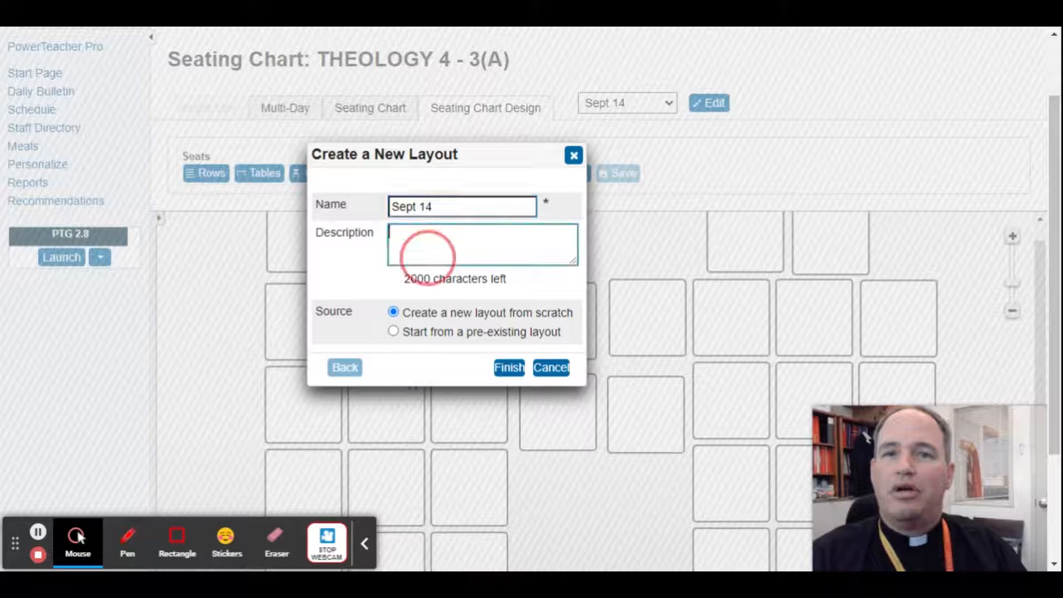
pyautogui.click(393, 331)
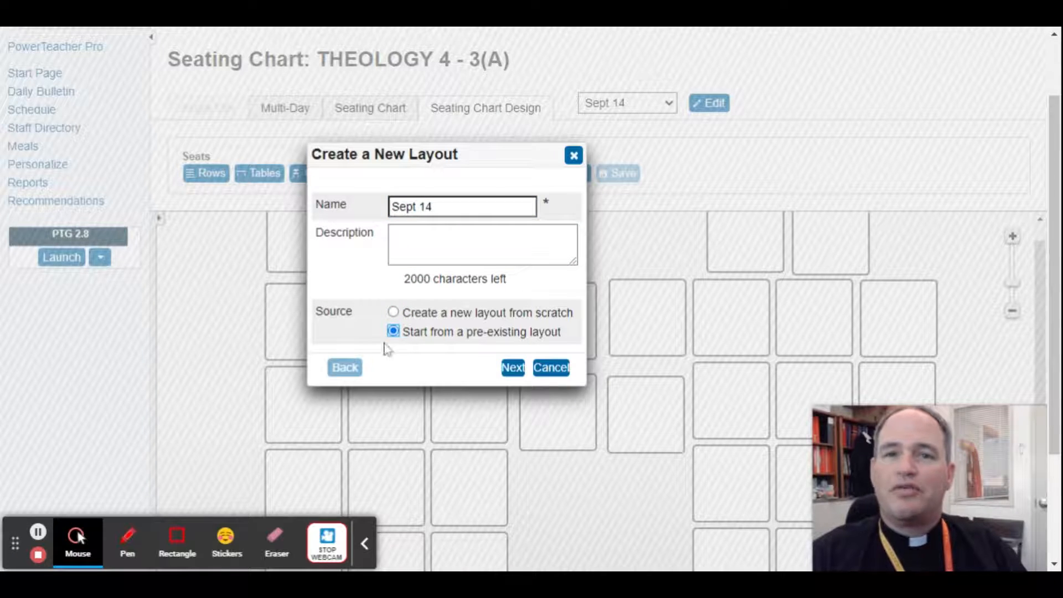
pyautogui.click(513, 368)
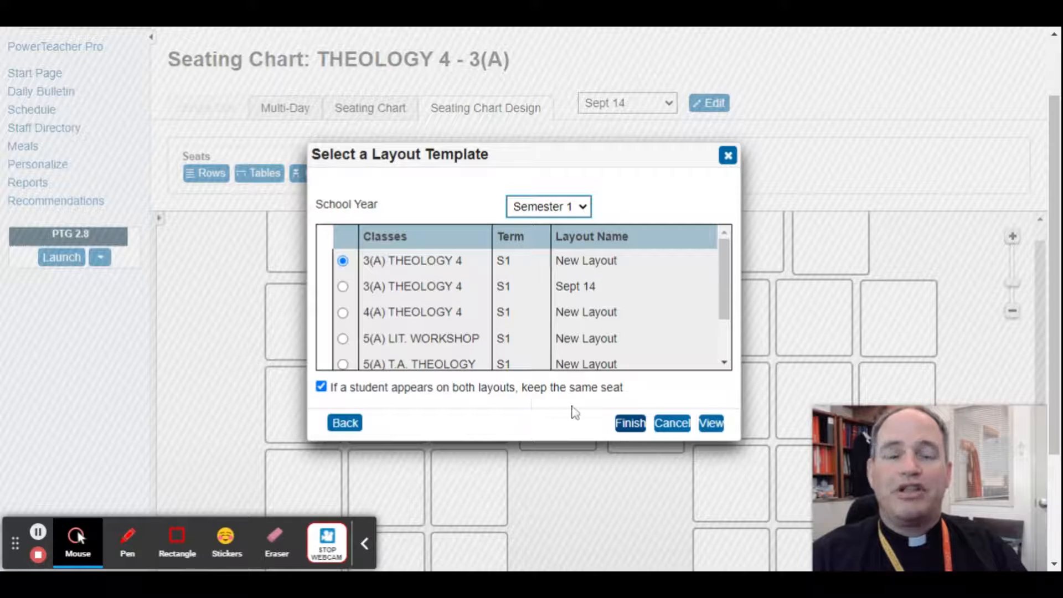
pyautogui.click(631, 424)
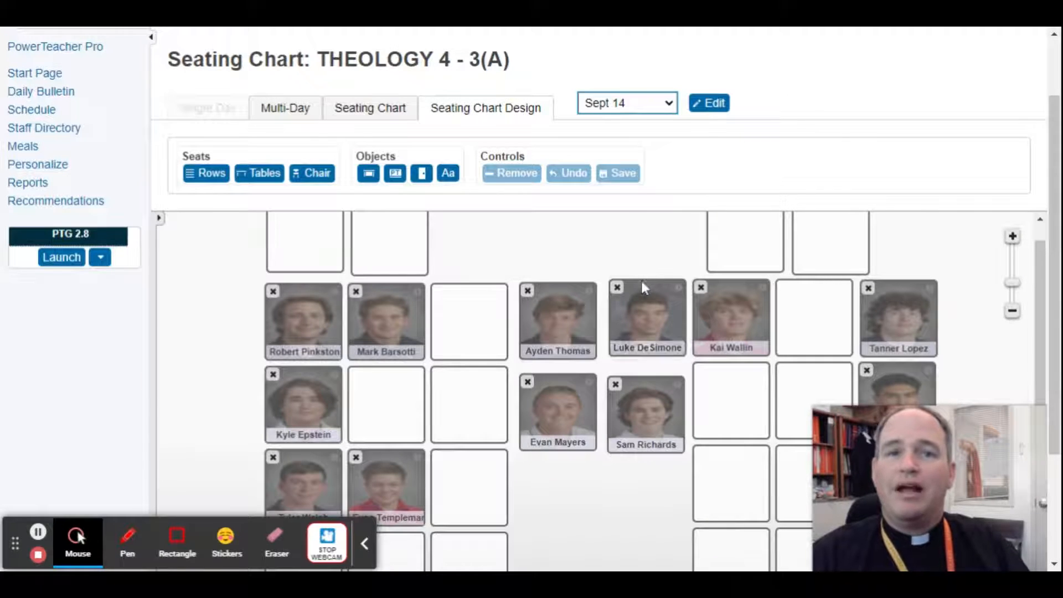
# Swap the students in the fifth and last seats of the first occupied row and save the layout
pyautogui.scroll(-1, 664, 305)
pyautogui.scroll(1, 664, 307)
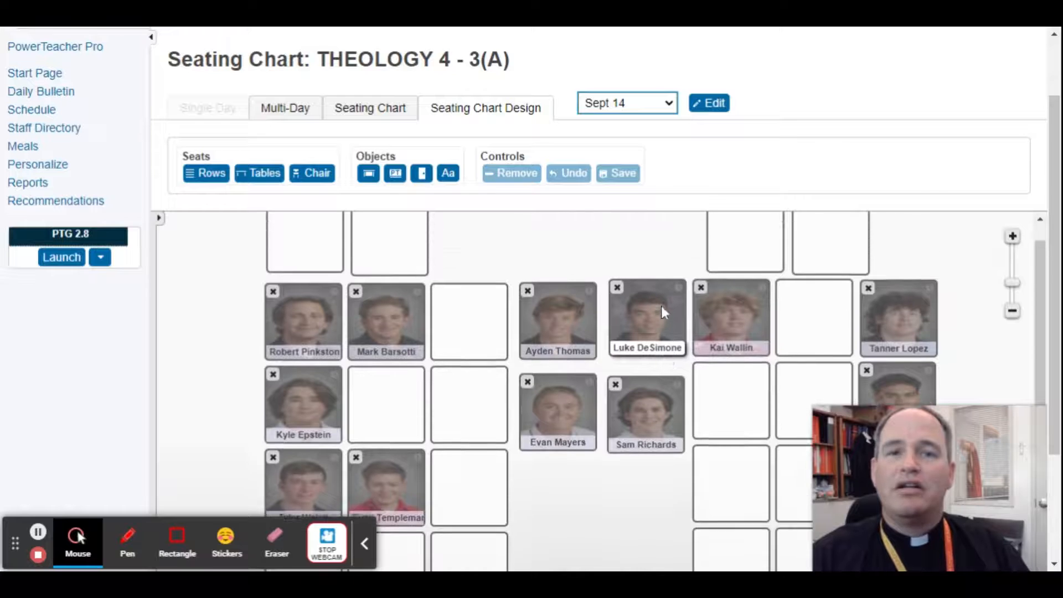
pyautogui.scroll(-1, 663, 307)
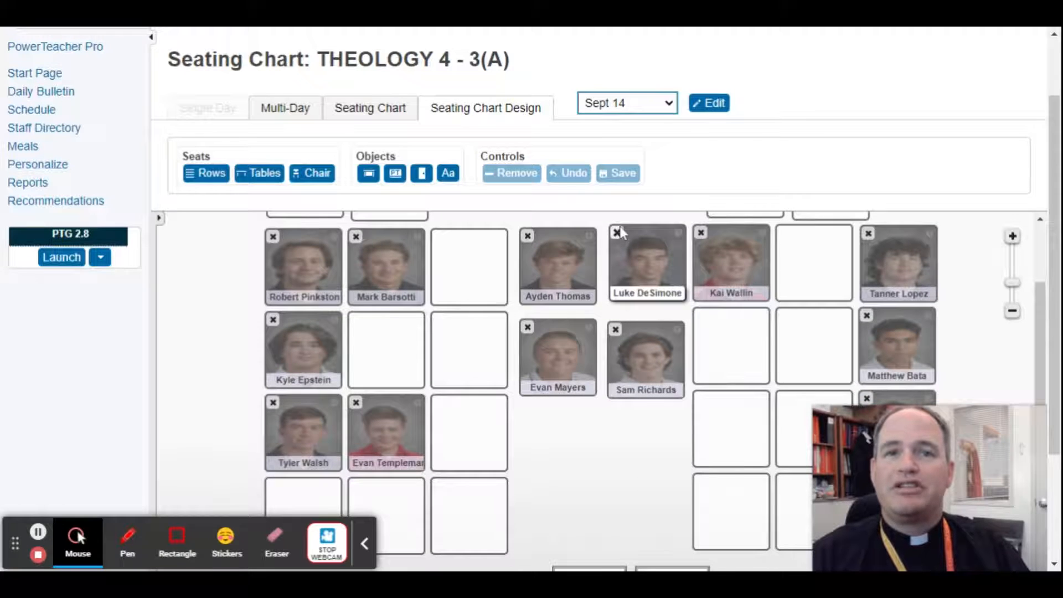
pyautogui.click(637, 252)
pyautogui.click(894, 265)
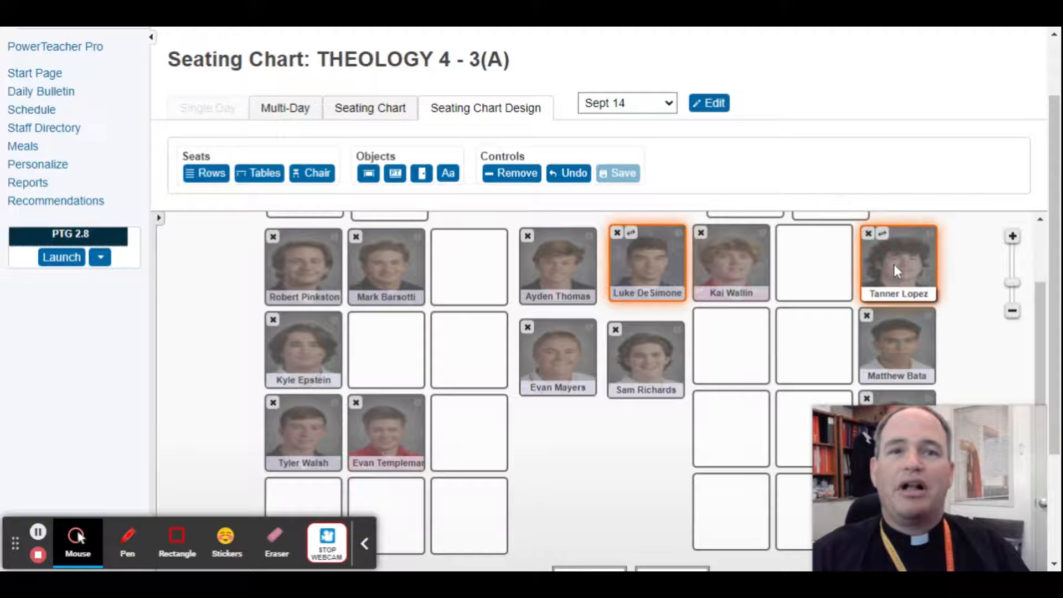
pyautogui.click(882, 234)
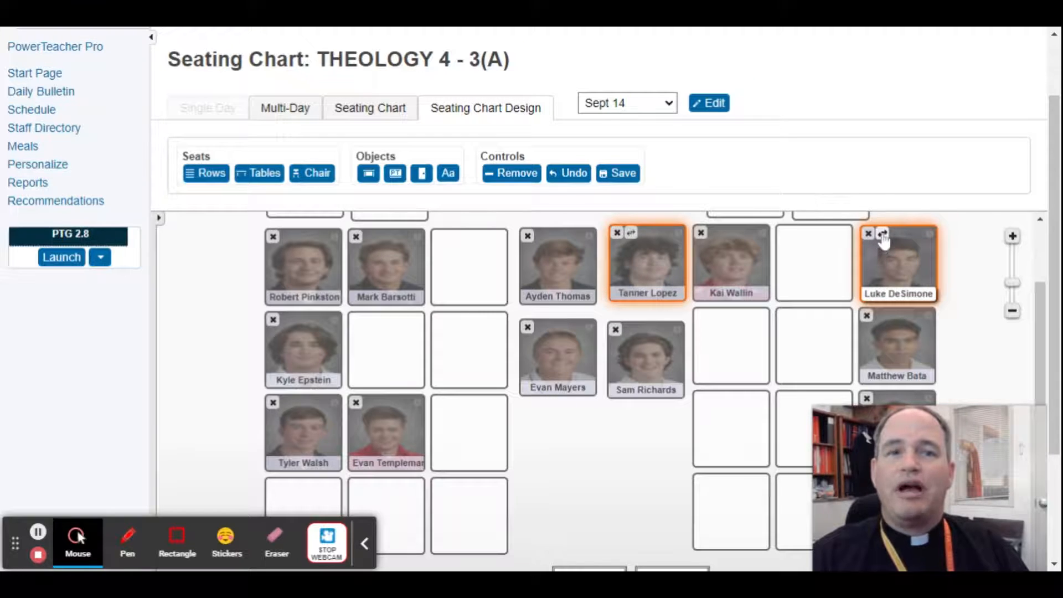
pyautogui.click(617, 176)
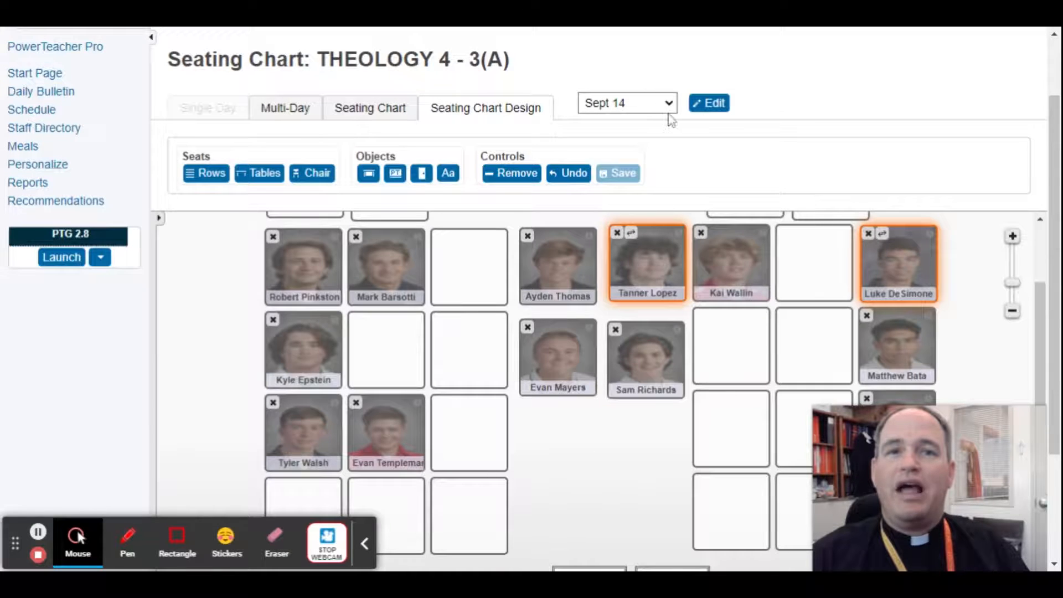
# Switch the displayed seating chart to the layout "New Layout"
pyautogui.click(671, 109)
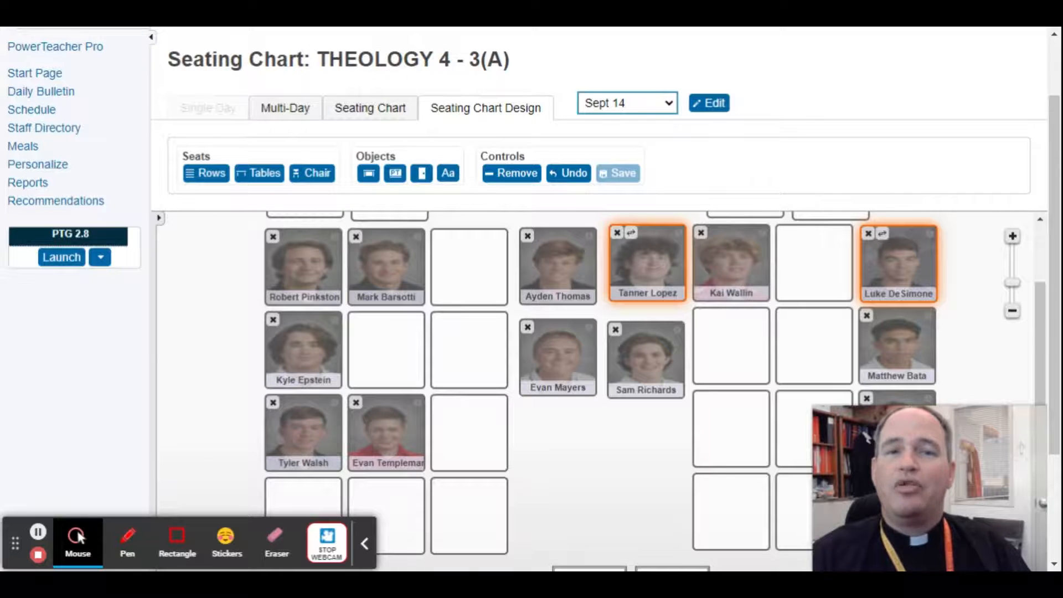
pyautogui.click(616, 122)
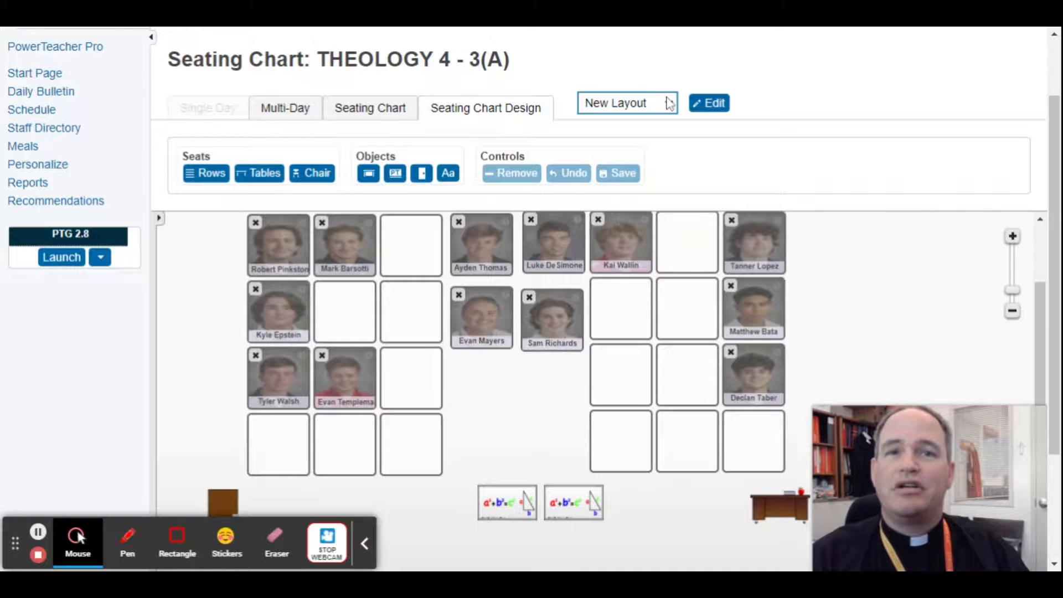
# Switch to the layout "Sept 14" and unseat the students in the first seats of the first two occupied rows
pyautogui.click(655, 164)
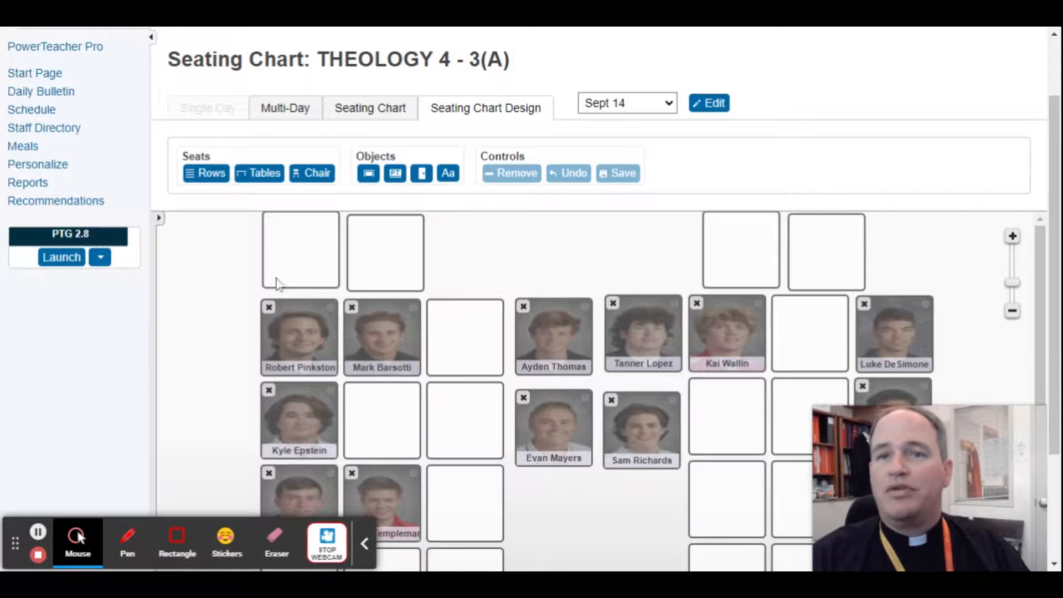
pyautogui.click(160, 218)
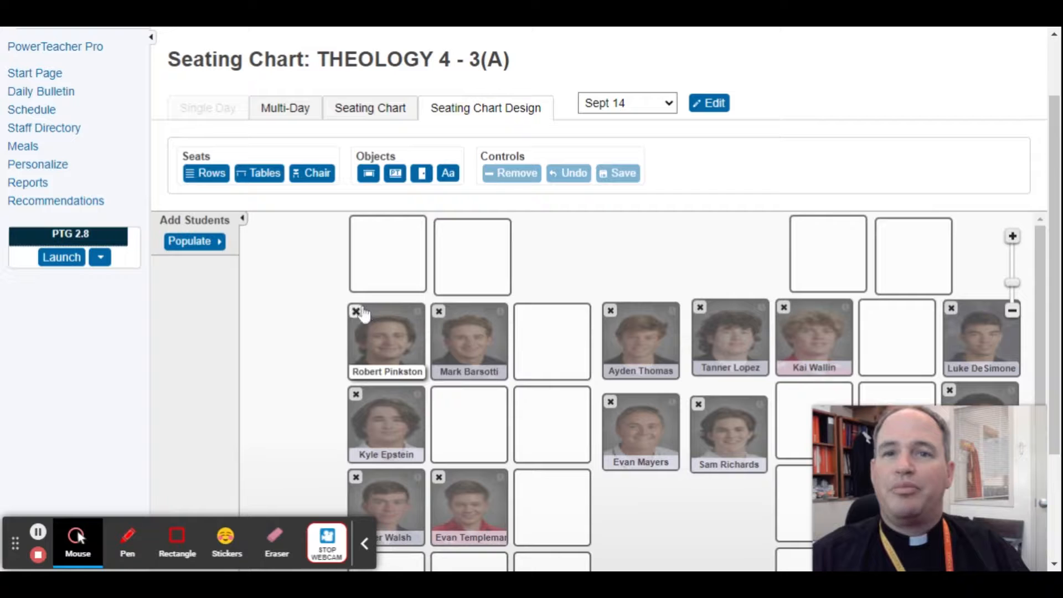
pyautogui.click(356, 311)
pyautogui.click(356, 394)
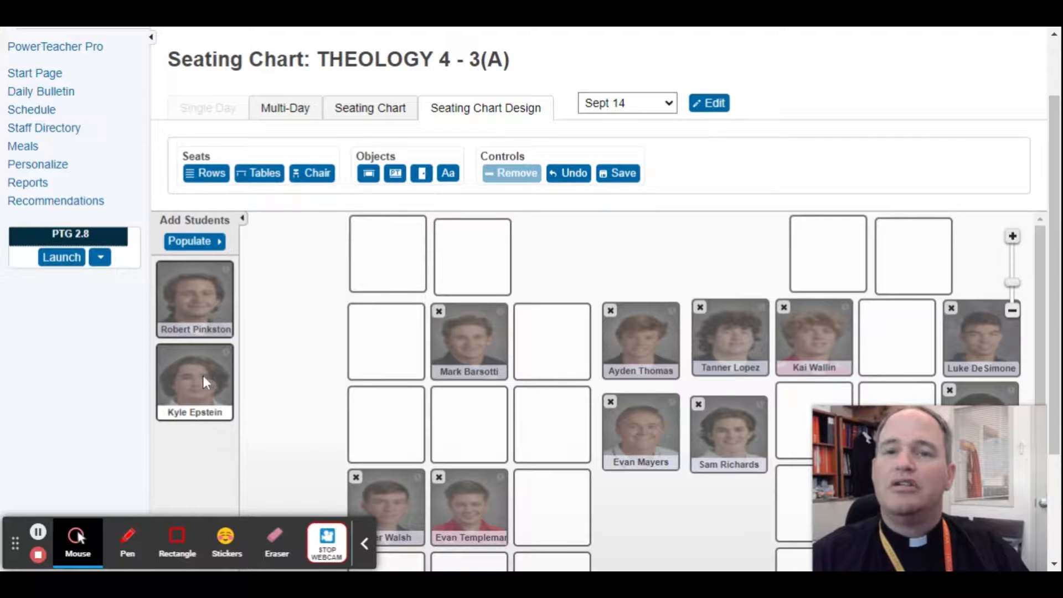
# Seat the two unassigned students in the third seats of the first two occupied rows, each in their original row
pyautogui.moveTo(204, 375); pyautogui.dragTo(553, 410)
pyautogui.moveTo(190, 303); pyautogui.dragTo(564, 339)
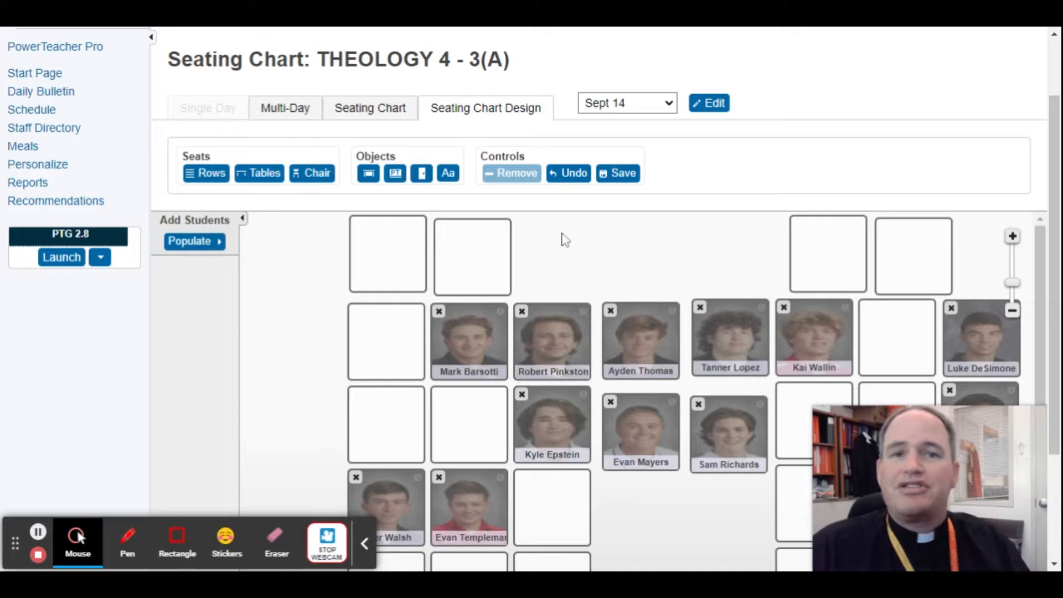
pyautogui.click(661, 110)
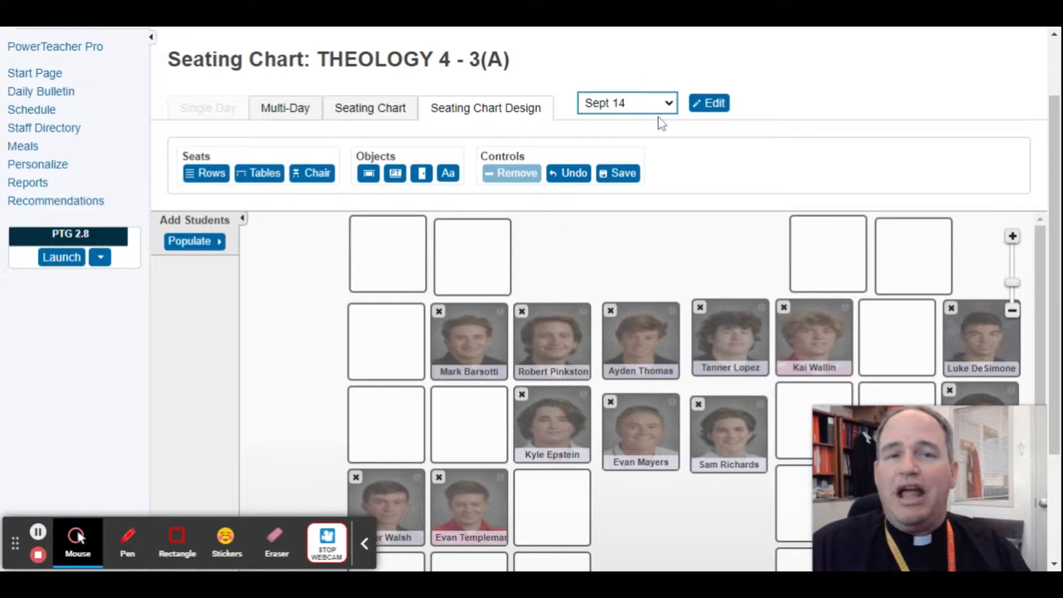
pyautogui.click(642, 237)
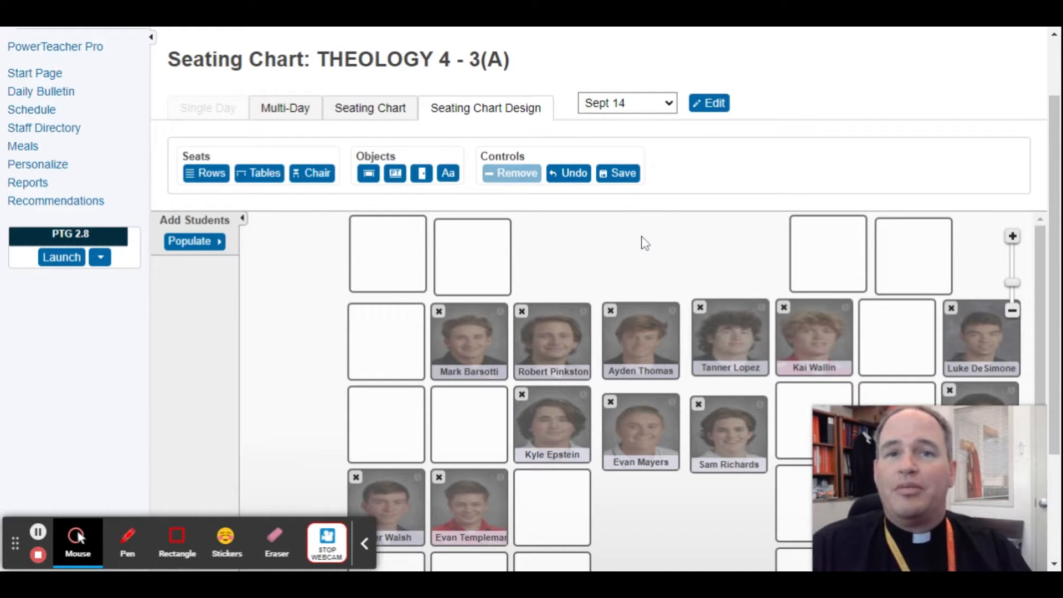